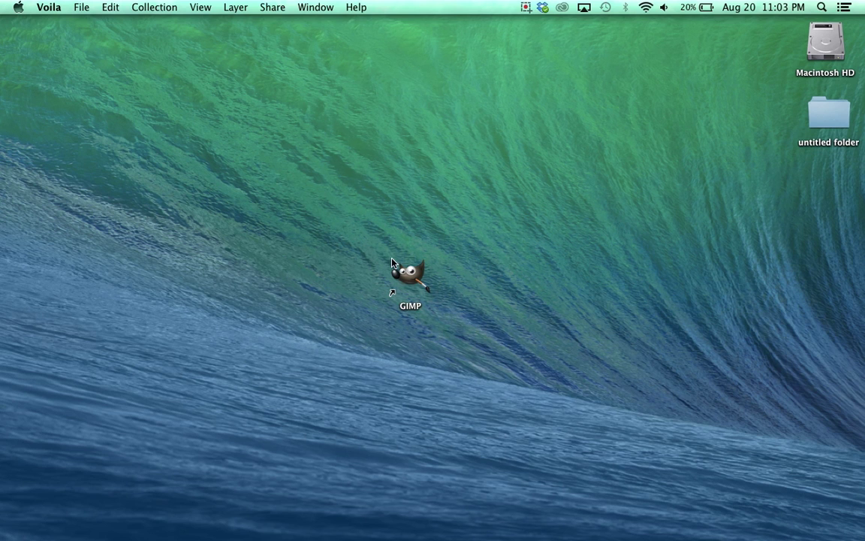
Step: Launch GIMP and open IMG_0870.JPG from Pictures › Gimp Screencast
{"action": "mouse_move", "coordinate": [767, 519]}
{"action": "left_click", "coordinate": [411, 275]}
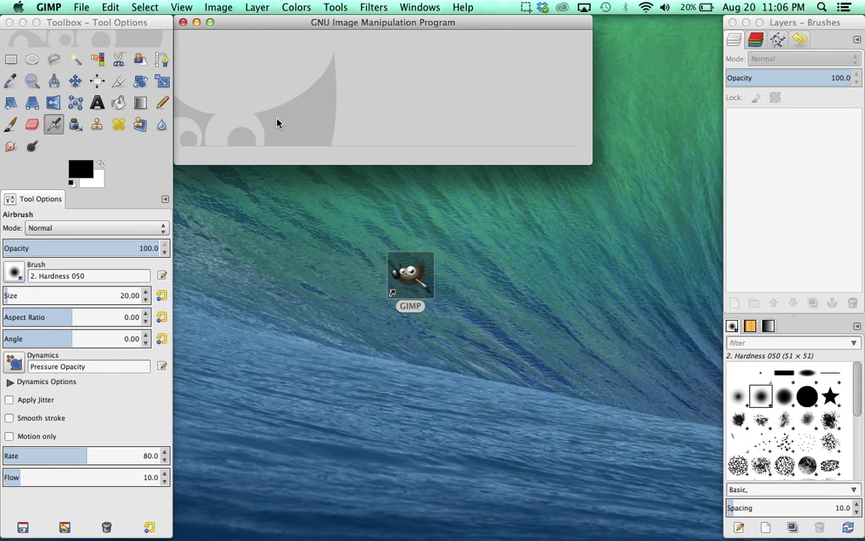
{"action": "left_click", "coordinate": [83, 7]}
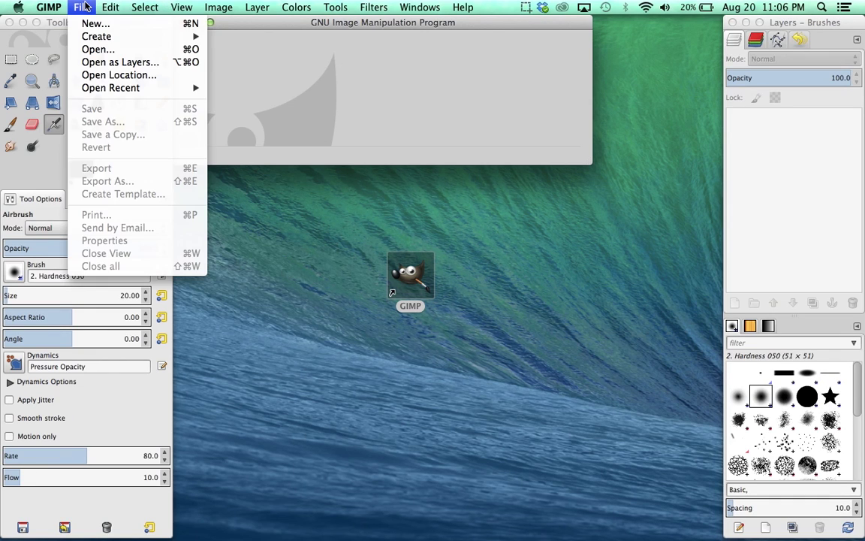
{"action": "left_click", "coordinate": [92, 49]}
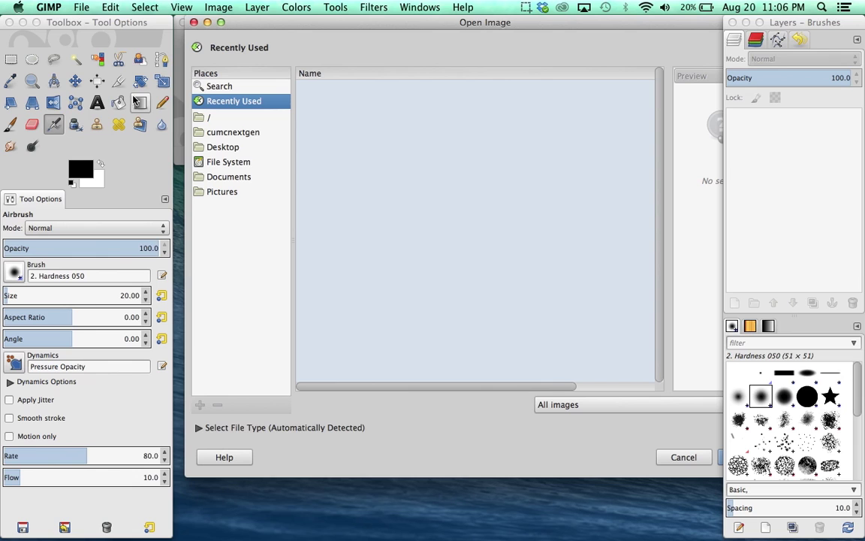
{"action": "left_click", "coordinate": [225, 193]}
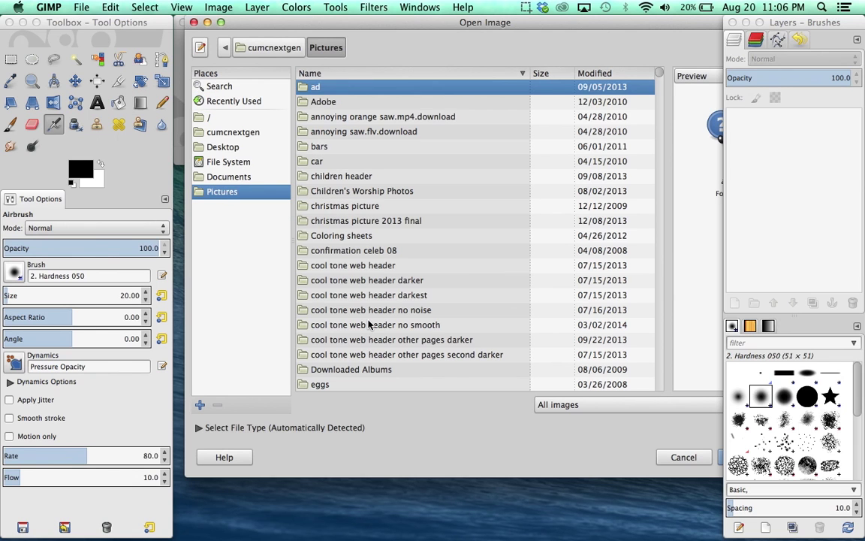
{"action": "scroll", "coordinate": [369, 324], "scroll_direction": "down", "scroll_amount": 2}
{"action": "scroll", "coordinate": [369, 324], "scroll_direction": "down", "scroll_amount": 3}
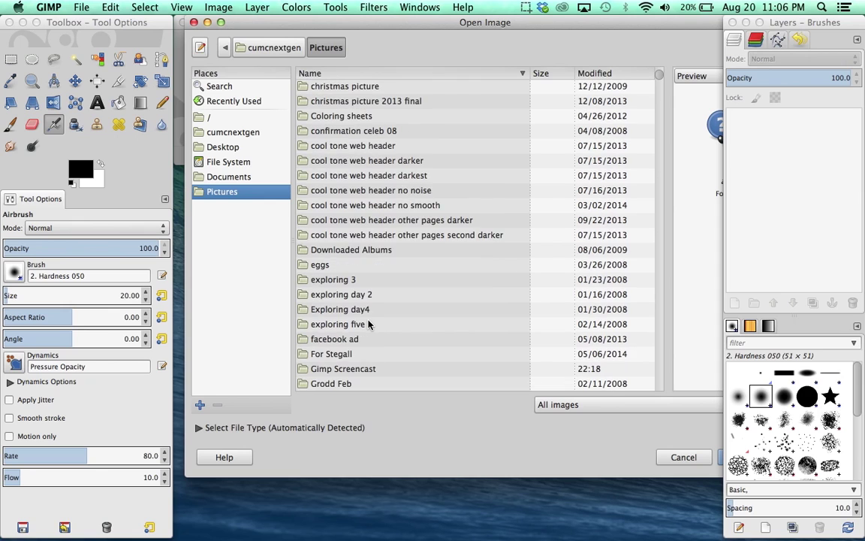
{"action": "double_click", "coordinate": [336, 328]}
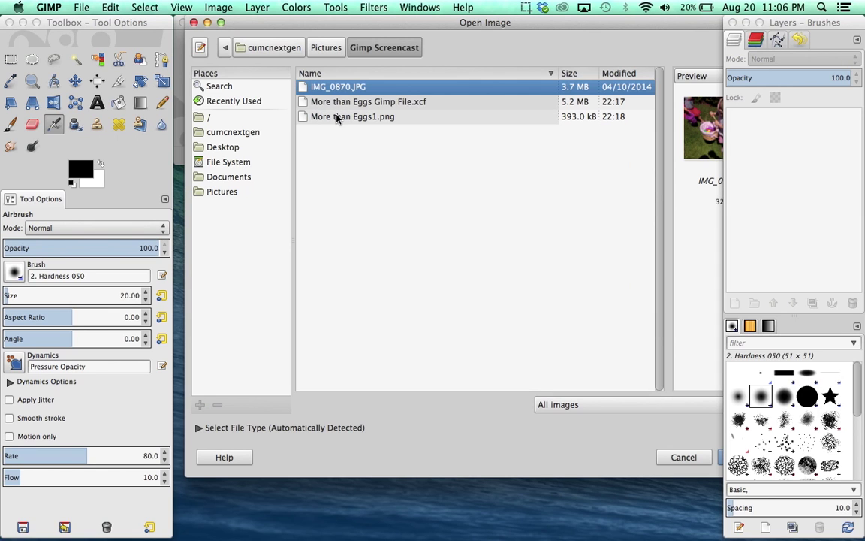
{"action": "double_click", "coordinate": [333, 120]}
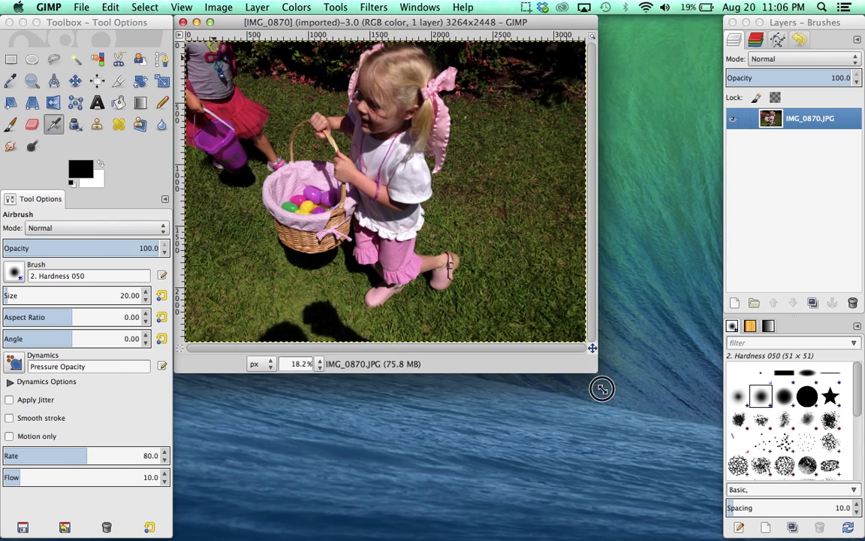
Step: Drag the image window's bottom-right corner outward to enlarge the IMG_0870.JPG view
{"action": "left_click_drag", "start_coordinate": [601, 388], "coordinate": [721, 537]}
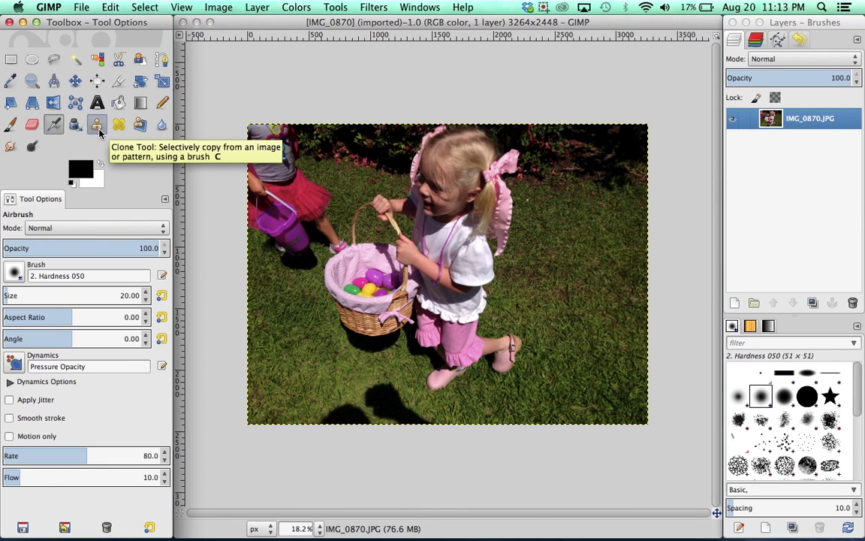
Step: Activate the Clone tool with the 2. Hardness 050 brush at size 160
{"action": "left_click", "coordinate": [97, 125]}
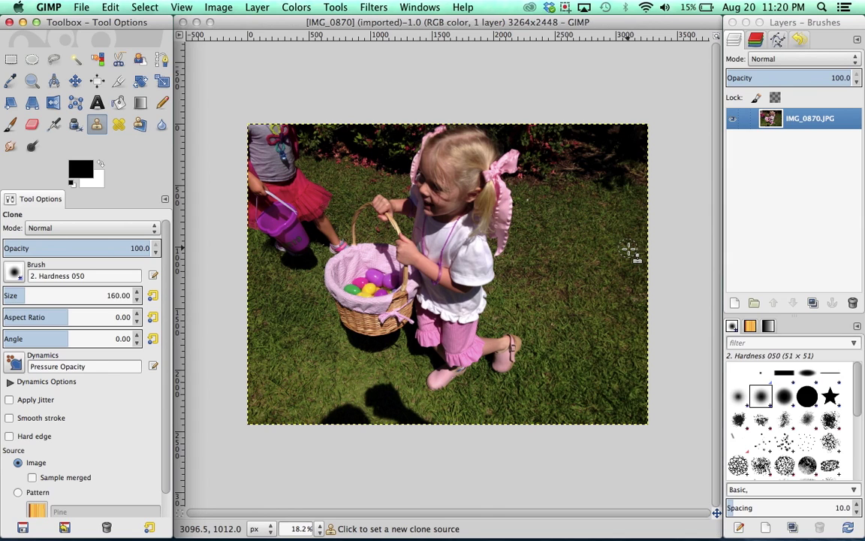
Step: Set the clone source on the right-hand grass and paint it over the left-edge child and bucket
{"action": "left_click", "coordinate": [630, 252]}
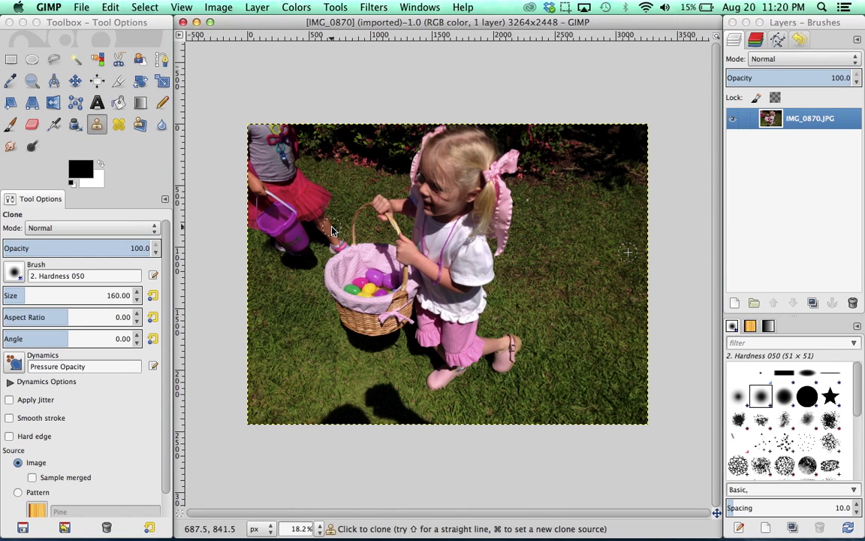
{"action": "mouse_move", "coordinate": [333, 230]}
{"action": "left_mouse_down"}
{"action": "mouse_move", "coordinate": [251, 226]}
{"action": "mouse_move", "coordinate": [338, 221]}
{"action": "mouse_move", "coordinate": [290, 223]}
{"action": "mouse_move", "coordinate": [250, 210]}
{"action": "mouse_move", "coordinate": [328, 218]}
{"action": "mouse_move", "coordinate": [323, 209]}
{"action": "mouse_move", "coordinate": [268, 205]}
{"action": "mouse_move", "coordinate": [284, 200]}
{"action": "mouse_move", "coordinate": [324, 214]}
{"action": "mouse_move", "coordinate": [336, 200]}
{"action": "mouse_move", "coordinate": [250, 192]}
{"action": "mouse_move", "coordinate": [332, 187]}
{"action": "mouse_move", "coordinate": [252, 184]}
{"action": "mouse_move", "coordinate": [335, 184]}
{"action": "mouse_move", "coordinate": [243, 172]}
{"action": "mouse_move", "coordinate": [304, 169]}
{"action": "mouse_move", "coordinate": [253, 157]}
{"action": "mouse_move", "coordinate": [299, 159]}
{"action": "mouse_move", "coordinate": [247, 156]}
{"action": "mouse_move", "coordinate": [277, 274]}
{"action": "mouse_move", "coordinate": [269, 242]}
{"action": "mouse_move", "coordinate": [277, 224]}
{"action": "mouse_move", "coordinate": [289, 254]}
{"action": "mouse_move", "coordinate": [286, 272]}
{"action": "mouse_move", "coordinate": [296, 230]}
{"action": "mouse_move", "coordinate": [300, 267]}
{"action": "mouse_move", "coordinate": [308, 239]}
{"action": "mouse_move", "coordinate": [313, 270]}
{"action": "mouse_move", "coordinate": [311, 246]}
{"action": "mouse_move", "coordinate": [329, 232]}
{"action": "mouse_move", "coordinate": [325, 242]}
{"action": "left_mouse_up"}
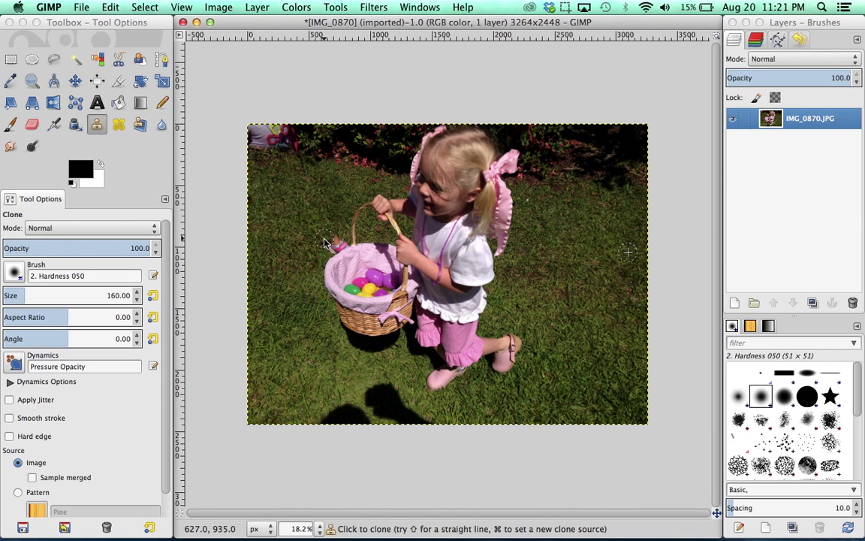
Step: Zoom in to 50% and clone grass over the doll beside the basket
{"action": "key", "text": "plus"}
{"action": "key", "text": "plus"}
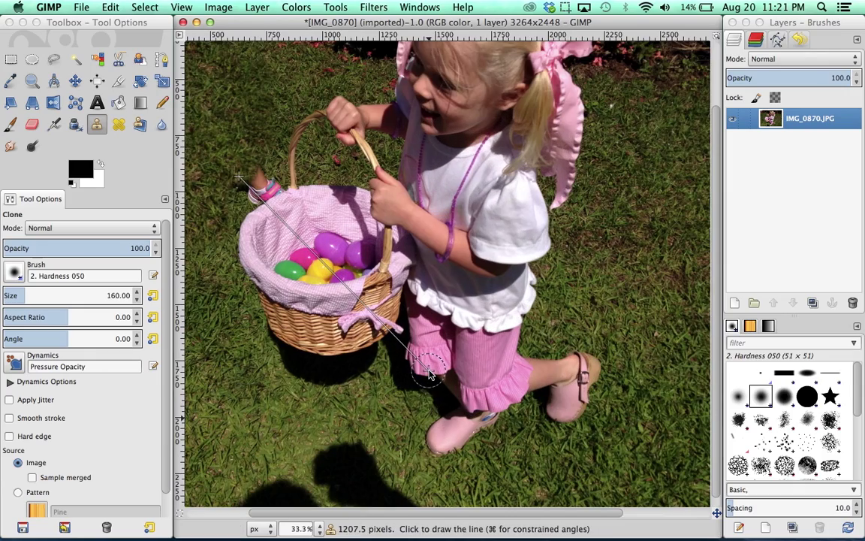
{"action": "key", "text": "plus"}
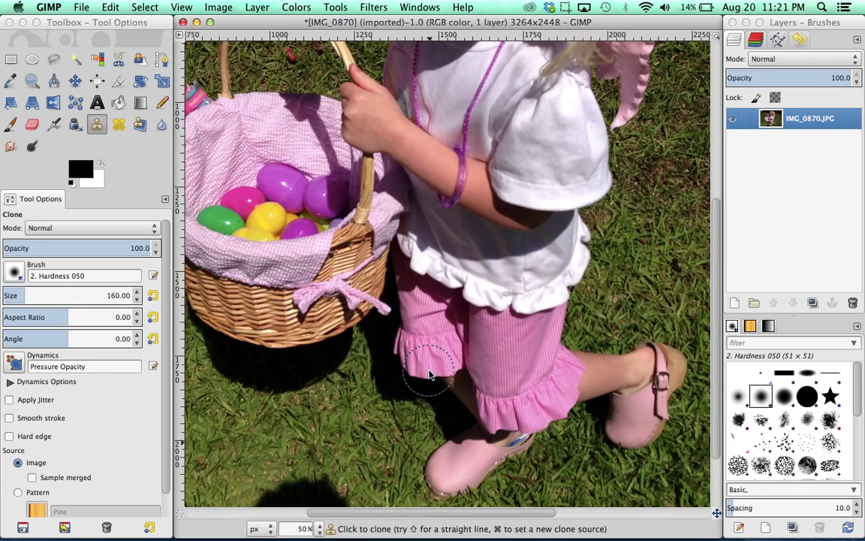
{"action": "scroll", "coordinate": [430, 374], "scroll_direction": "left", "scroll_amount": 3}
{"action": "scroll", "coordinate": [430, 372], "scroll_direction": "up", "scroll_amount": 5}
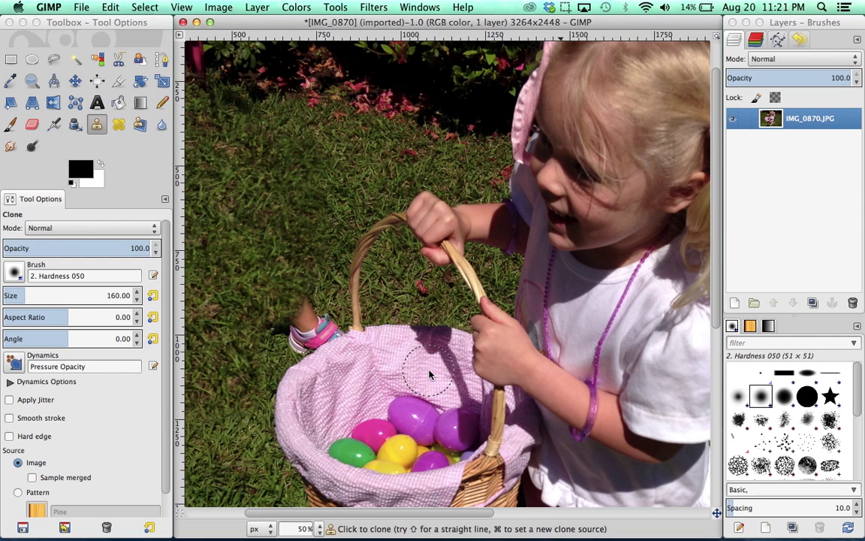
{"action": "mouse_move", "coordinate": [275, 338]}
{"action": "left_mouse_down"}
{"action": "mouse_move", "coordinate": [320, 308]}
{"action": "mouse_move", "coordinate": [287, 339]}
{"action": "left_mouse_up"}
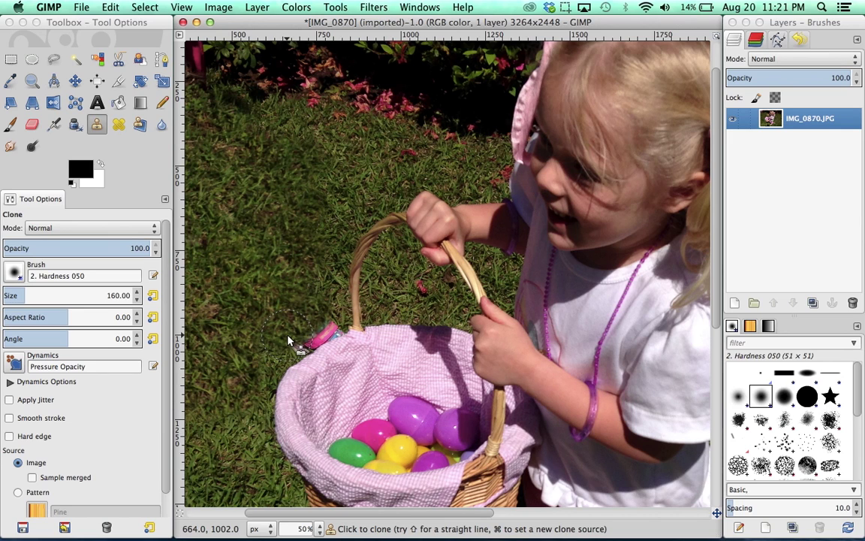
Step: Reduce the clone brush to size 60 and cover the pink toy at the basket rim
{"action": "left_click", "coordinate": [6, 259]}
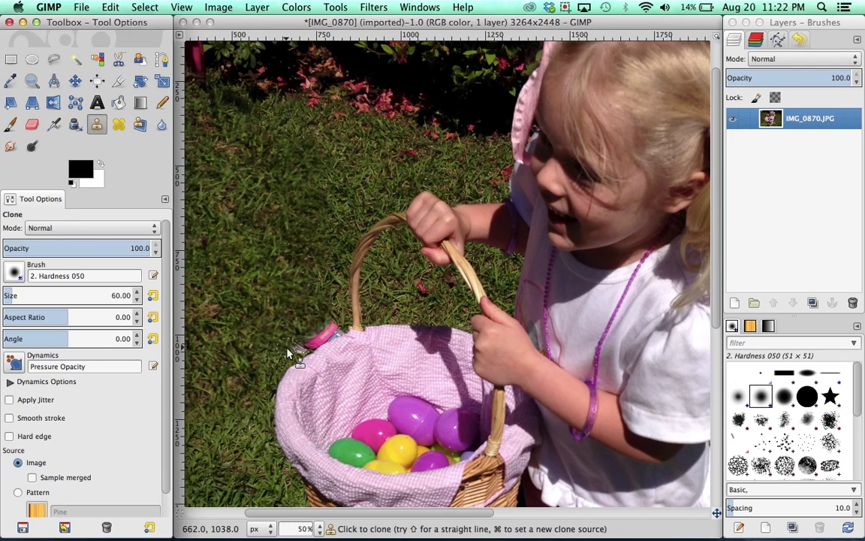
{"action": "mouse_move", "coordinate": [288, 354]}
{"action": "left_mouse_down"}
{"action": "mouse_move", "coordinate": [334, 321]}
{"action": "mouse_move", "coordinate": [295, 348]}
{"action": "mouse_move", "coordinate": [336, 328]}
{"action": "mouse_move", "coordinate": [311, 345]}
{"action": "left_mouse_up"}
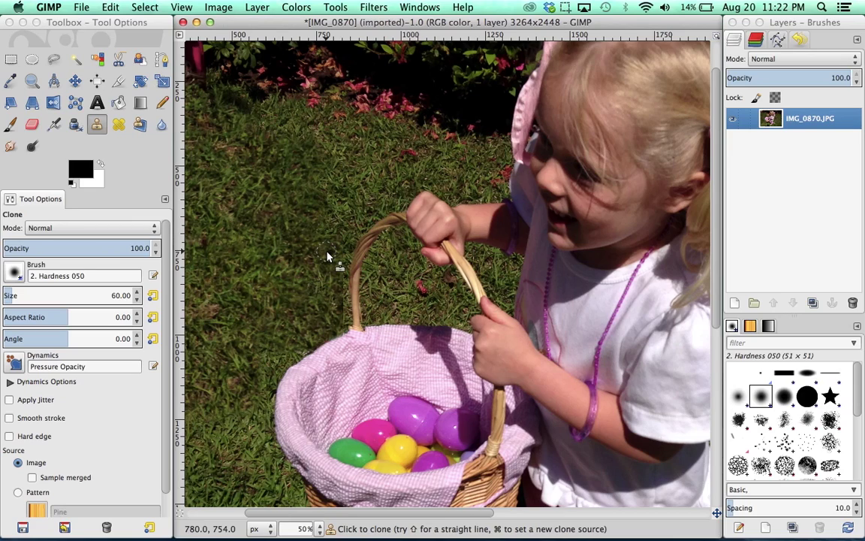
{"action": "scroll", "coordinate": [326, 257], "scroll_direction": "down", "scroll_amount": 4}
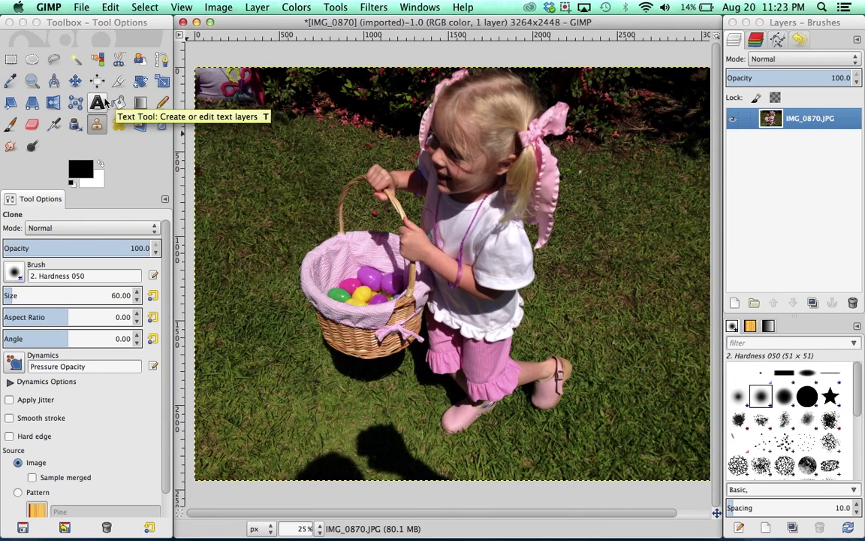
Step: Select a rectangle around the girl and basket and crop the photo to it (1960×1304)
{"action": "left_click", "coordinate": [11, 61]}
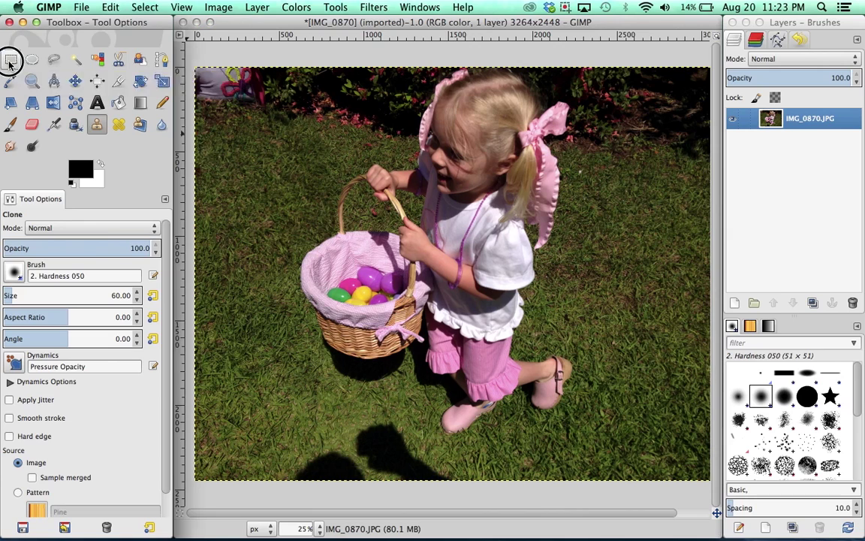
{"action": "left_click", "coordinate": [11, 61]}
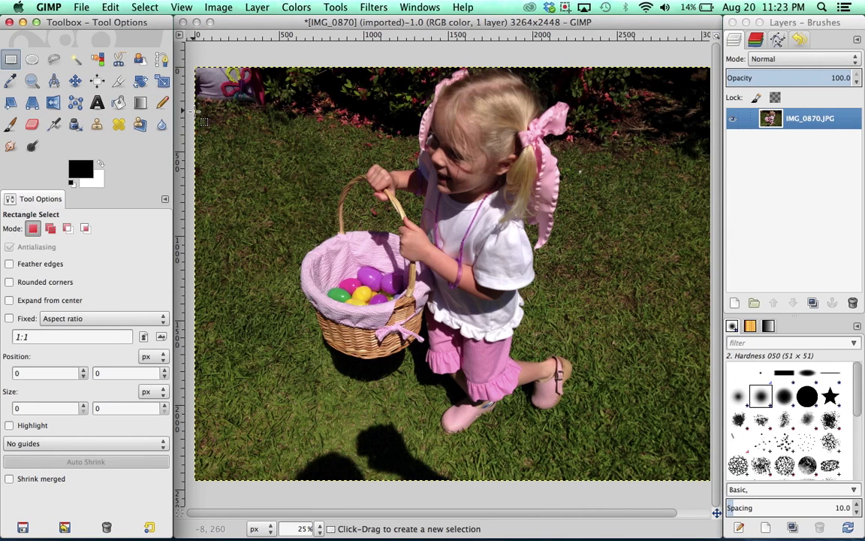
{"action": "left_click_drag", "start_coordinate": [194, 111], "coordinate": [517, 329]}
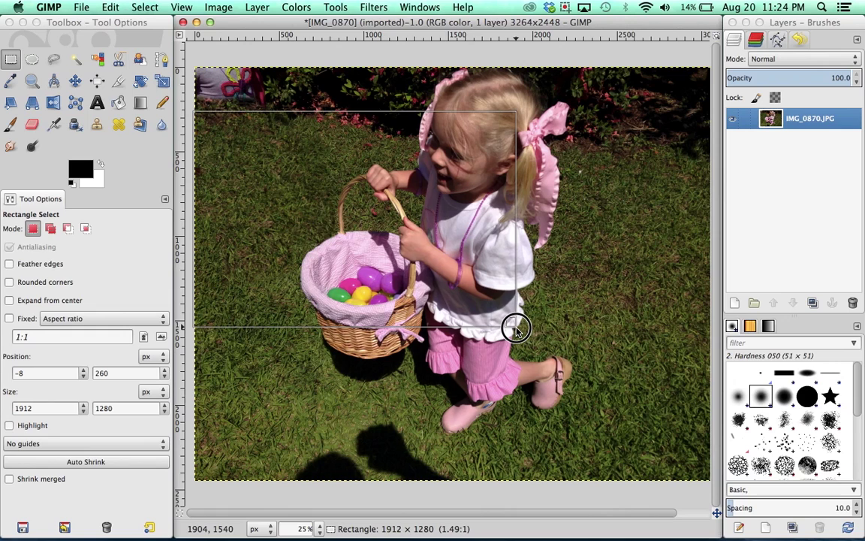
{"action": "left_click_drag", "start_coordinate": [515, 328], "coordinate": [526, 333]}
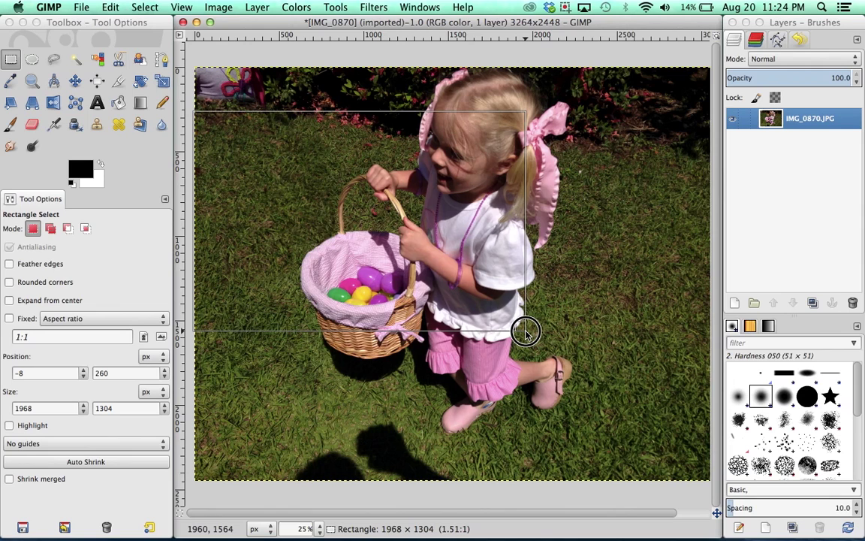
{"action": "left_click_drag", "start_coordinate": [526, 331], "coordinate": [526, 332]}
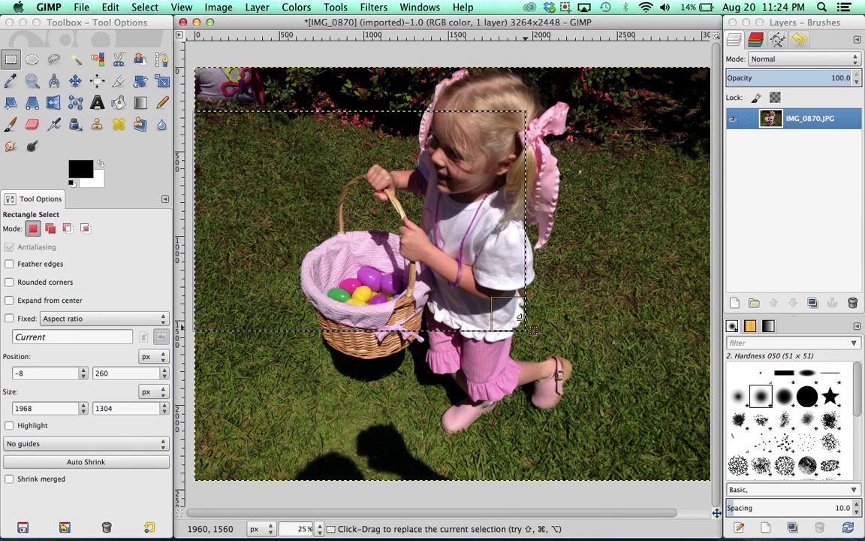
{"action": "left_click", "coordinate": [219, 7]}
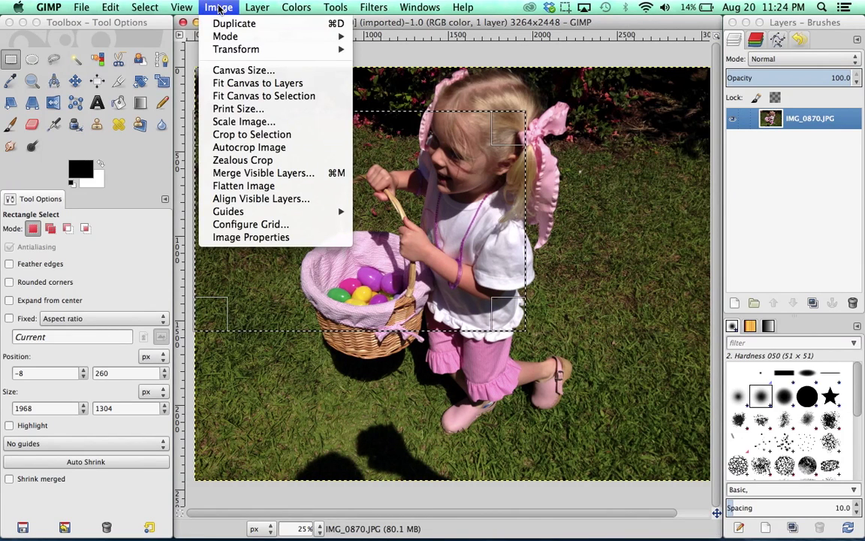
{"action": "left_click", "coordinate": [220, 133]}
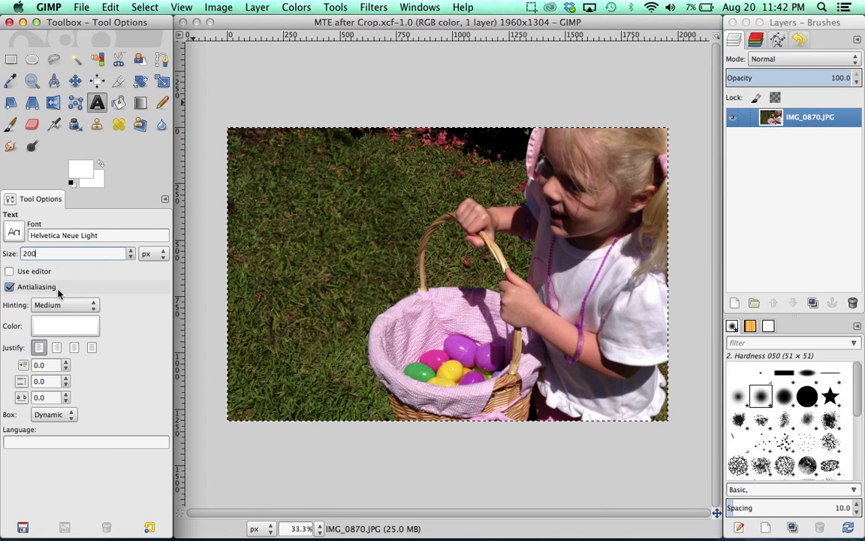
{"action": "left_click", "coordinate": [56, 236]}
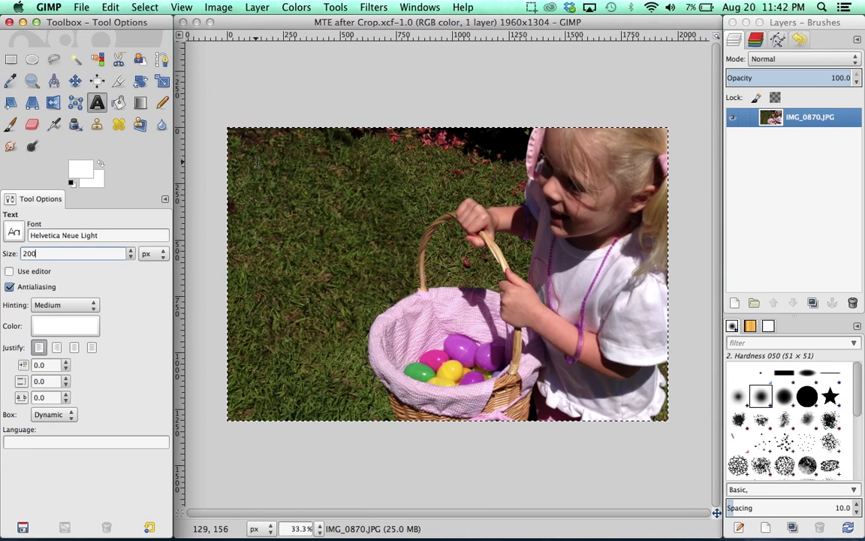
Step: Type the white title 'More Than' / 'Eggs' on two lines in a text box over the upper-left grass
{"action": "left_click_drag", "start_coordinate": [255, 153], "coordinate": [532, 331]}
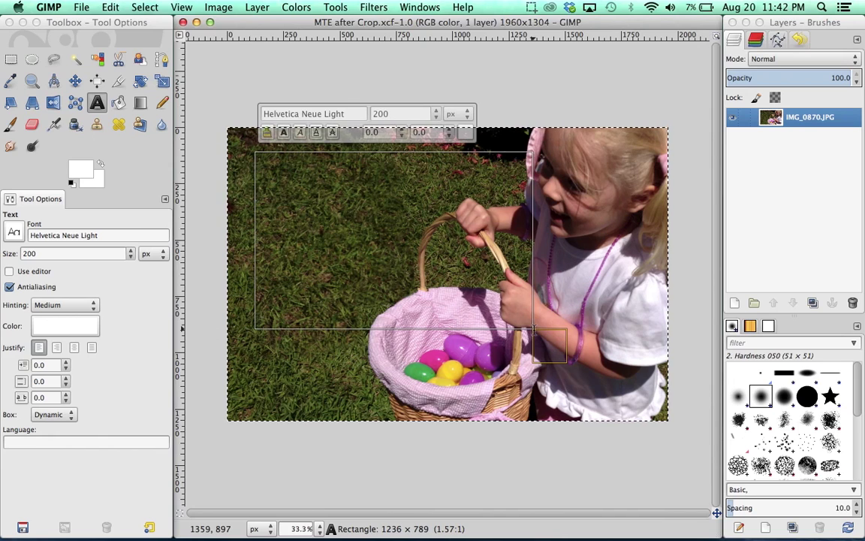
{"action": "type", "text": "Mo"}
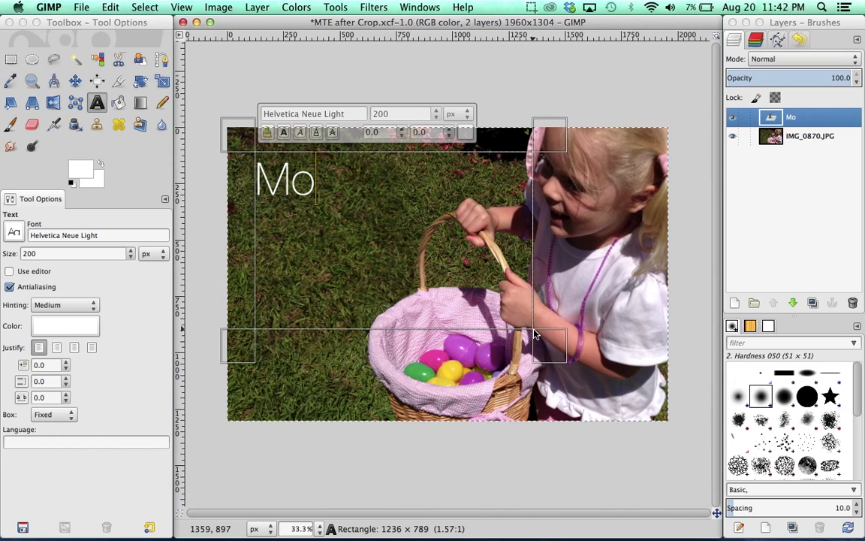
{"action": "type", "text": "re"}
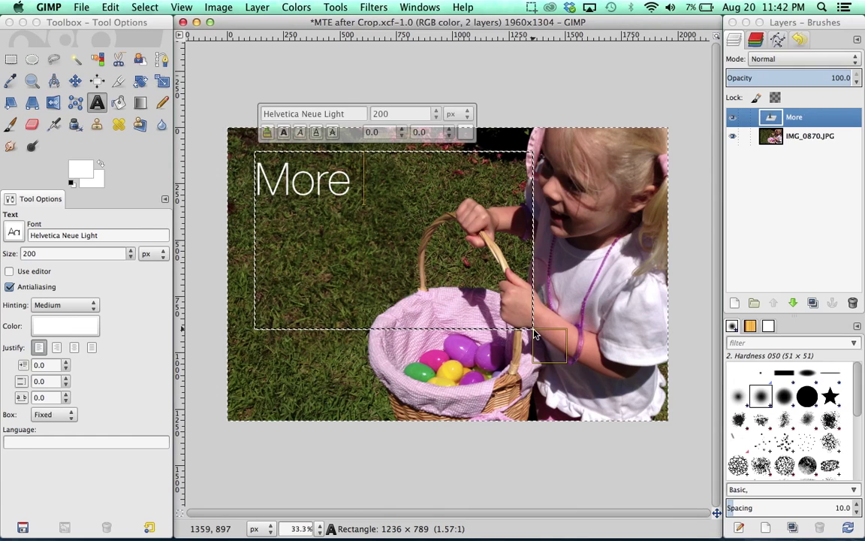
{"action": "type", "text": " Than"}
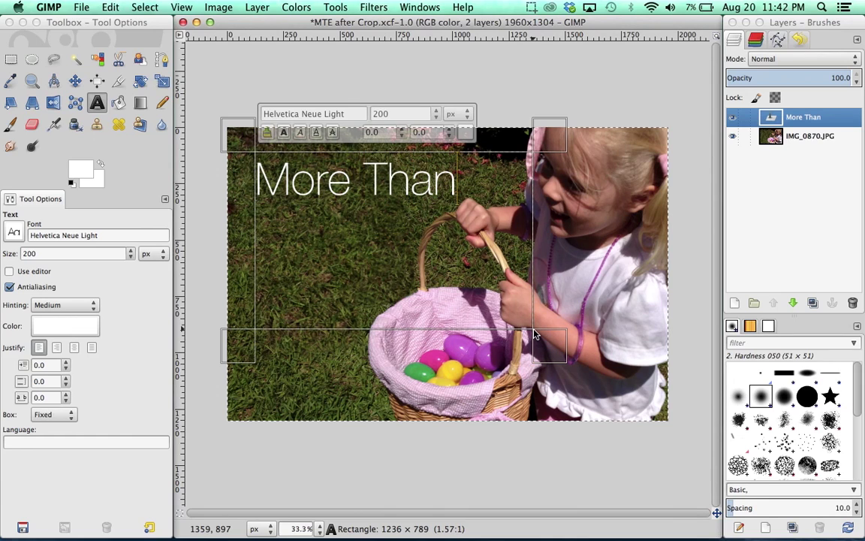
{"action": "key", "text": "Return"}
{"action": "type", "text": "E"}
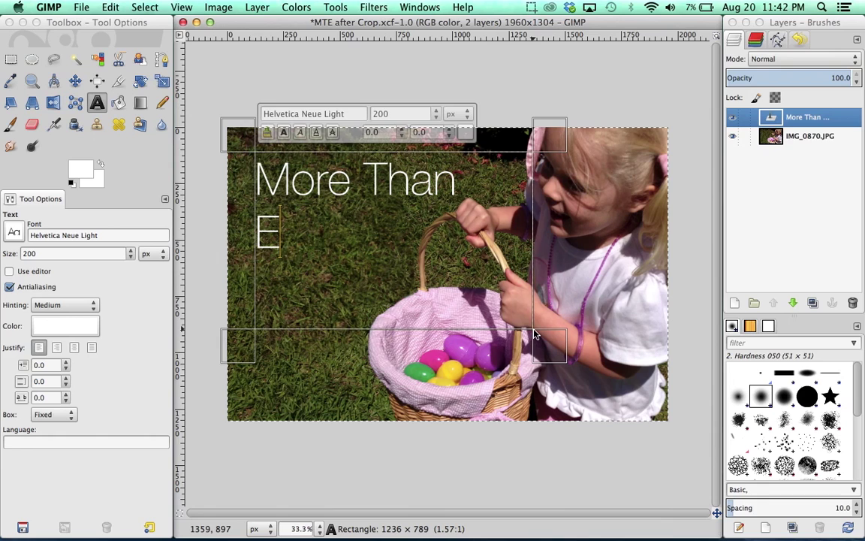
{"action": "type", "text": "ggs"}
{"action": "left_click", "coordinate": [797, 139]}
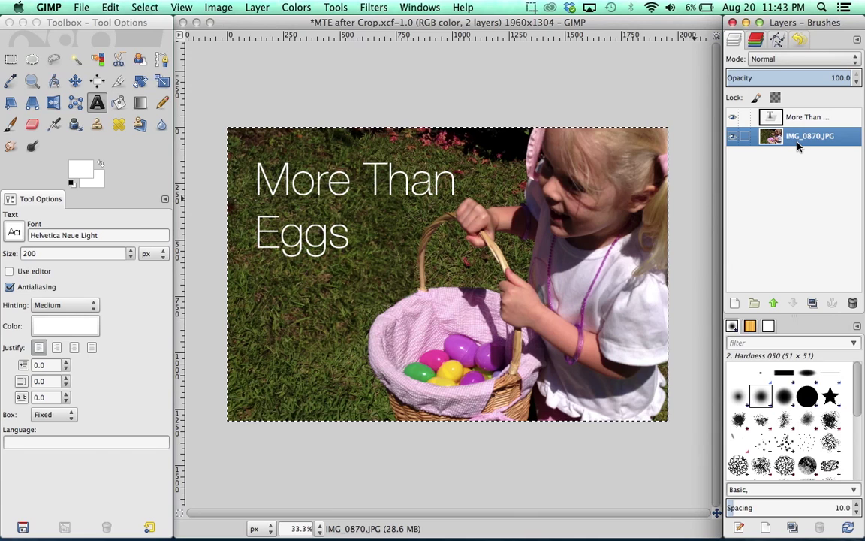
Step: Select the More Than Eggs text layer and clear the canvas selection with Rectangle Select
{"action": "left_click", "coordinate": [406, 240]}
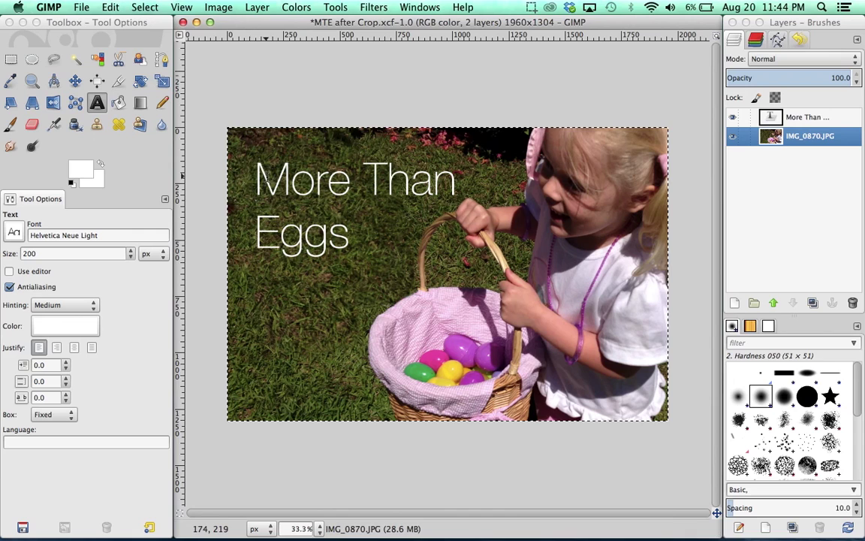
{"action": "left_click", "coordinate": [272, 182]}
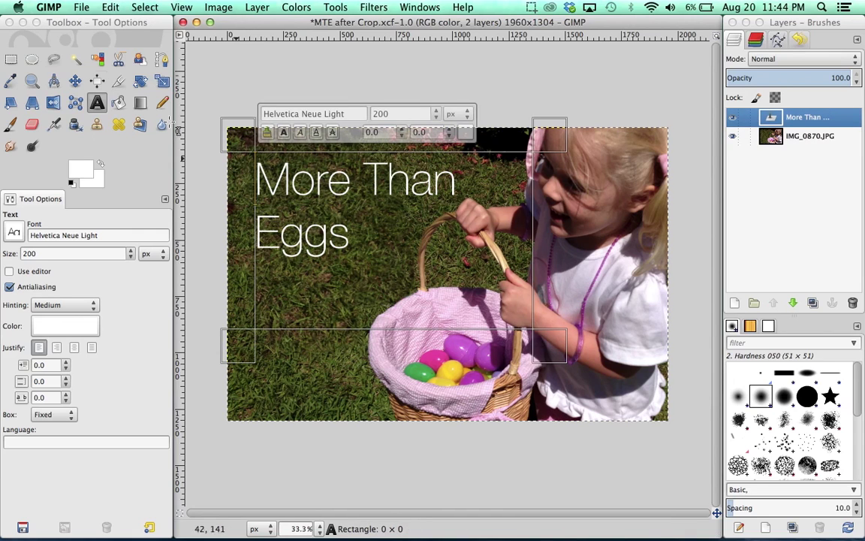
{"action": "left_click", "coordinate": [10, 62]}
{"action": "left_click", "coordinate": [10, 62]}
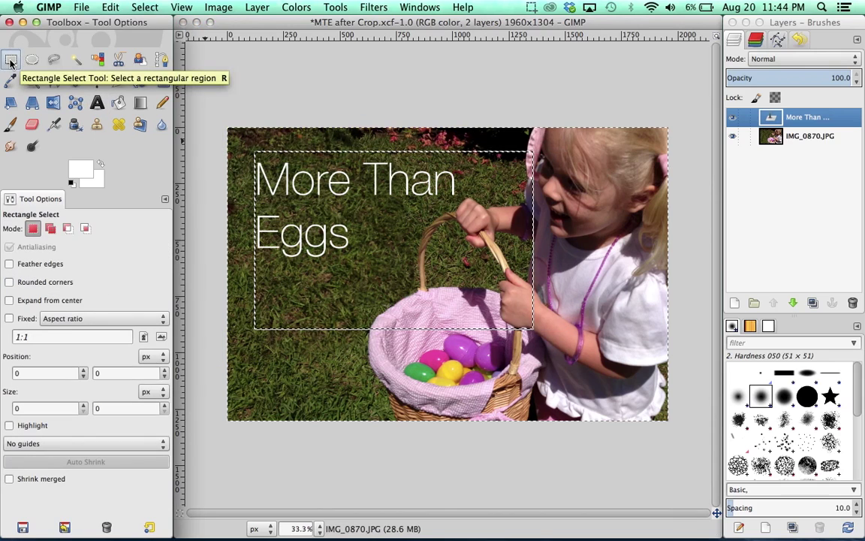
{"action": "left_click", "coordinate": [290, 98]}
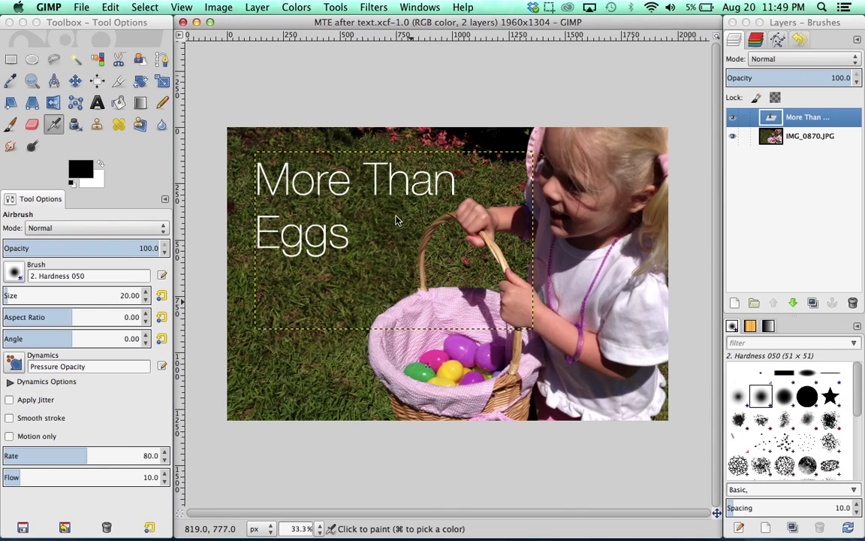
Step: Apply a Drop Shadow with offset 10/10, blur radius 15 and opacity 80 to the title
{"action": "left_click", "coordinate": [373, 7]}
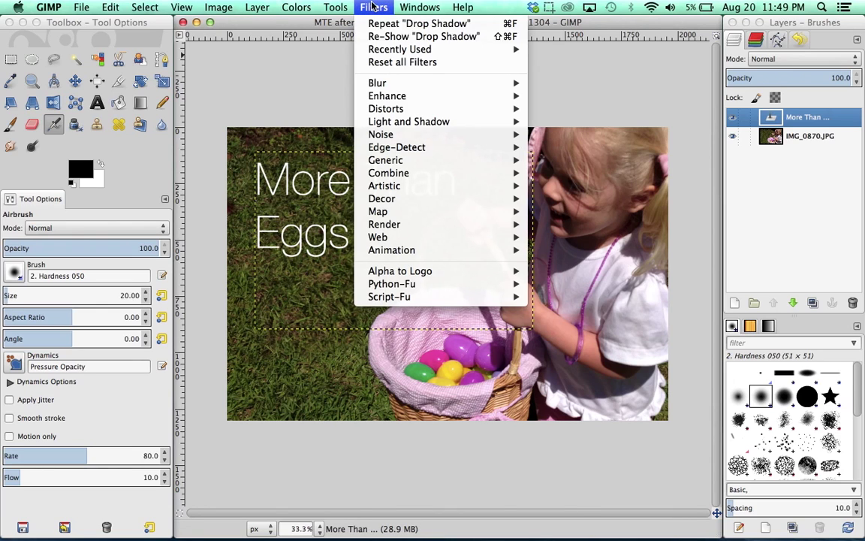
{"action": "mouse_move", "coordinate": [496, 110]}
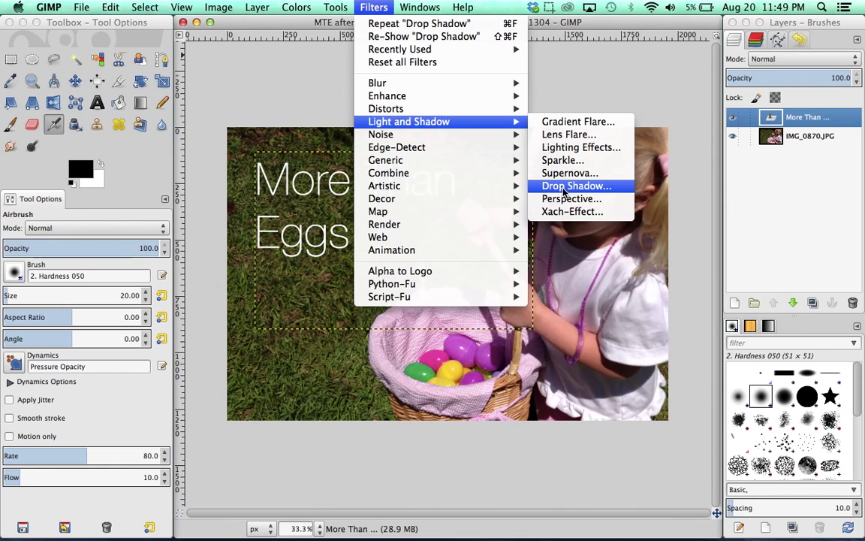
{"action": "left_click", "coordinate": [564, 186]}
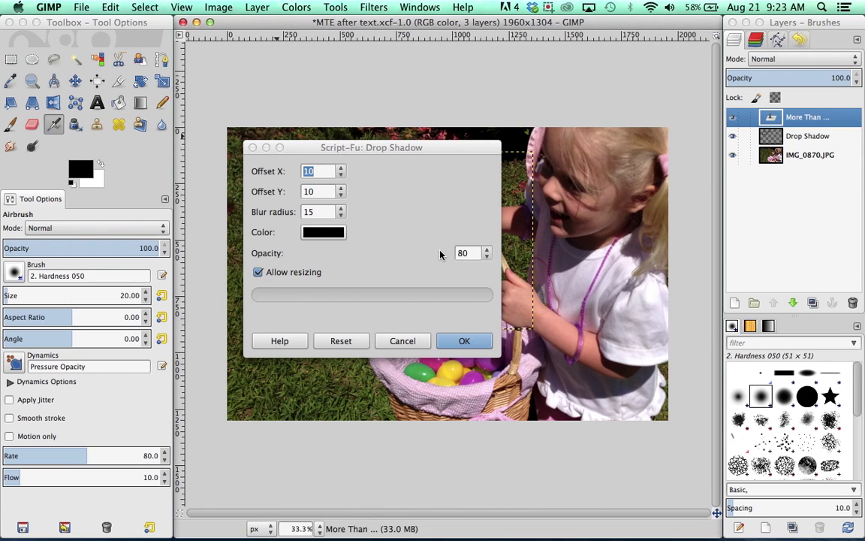
{"action": "left_click", "coordinate": [422, 340]}
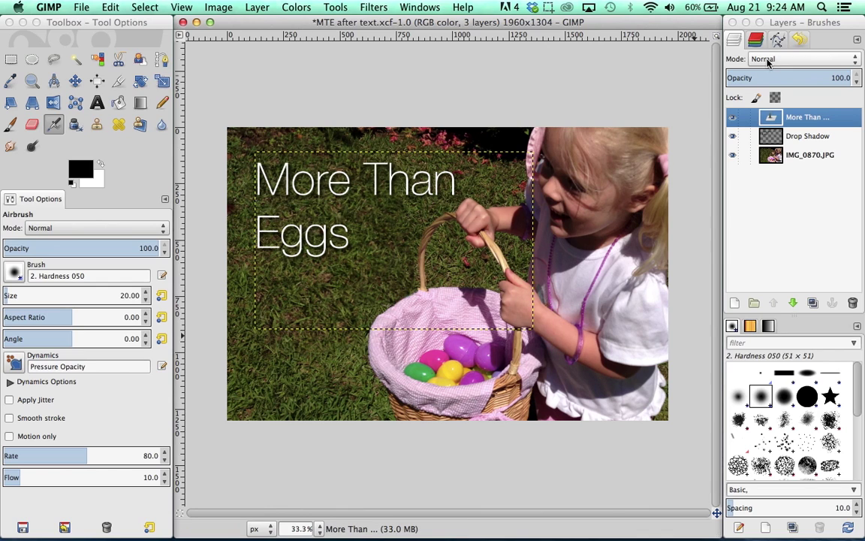
Step: Turn off visibility of the More Than Eggs and Drop Shadow layers, then select IMG_0870.JPG
{"action": "left_click", "coordinate": [734, 118]}
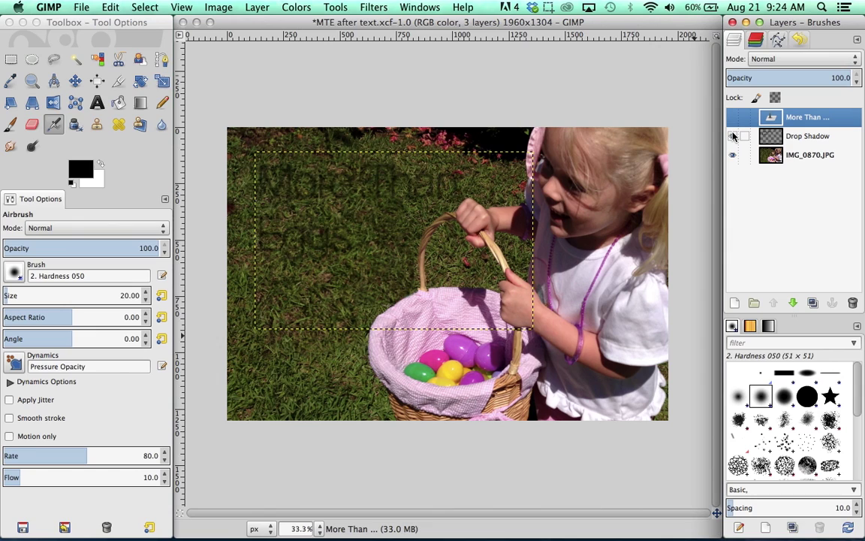
{"action": "left_click", "coordinate": [733, 136]}
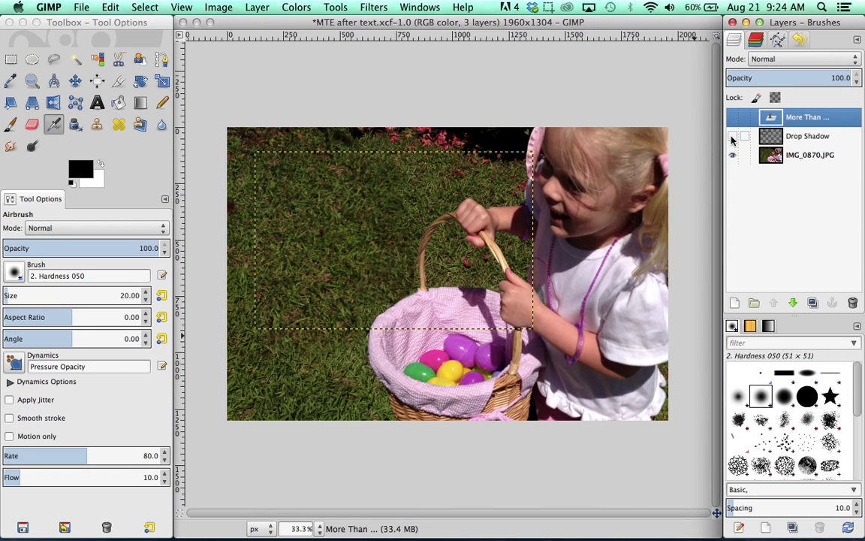
{"action": "left_click", "coordinate": [811, 157]}
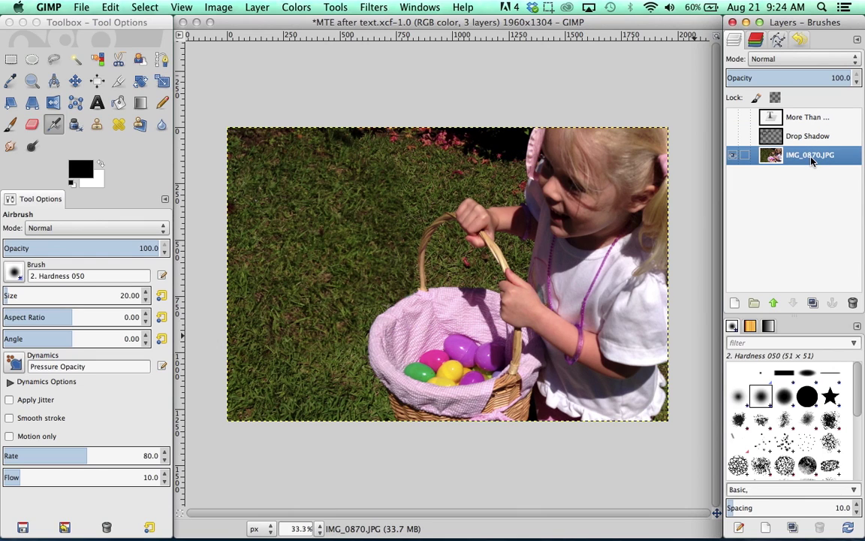
Step: Open the Gaussian Blur filter from Filters > Blur, showing a 30 px horizontal and vertical radius
{"action": "left_click", "coordinate": [371, 7]}
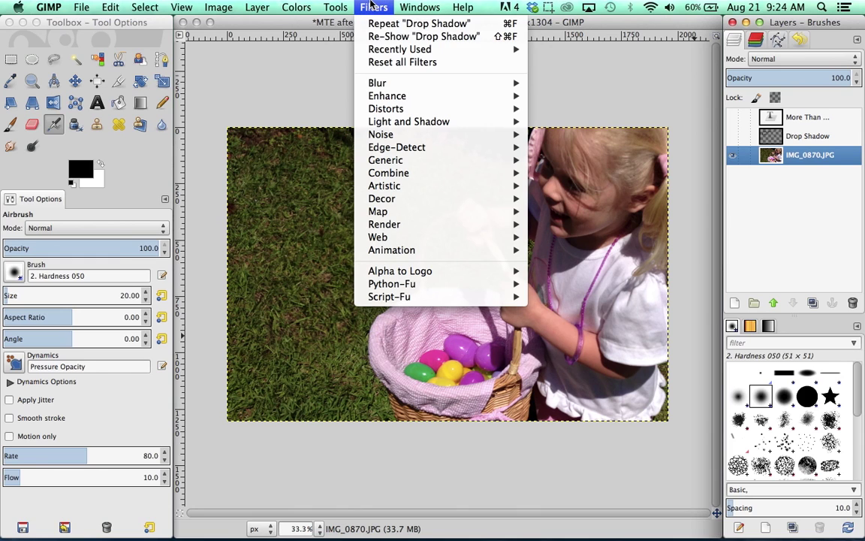
{"action": "mouse_move", "coordinate": [376, 83]}
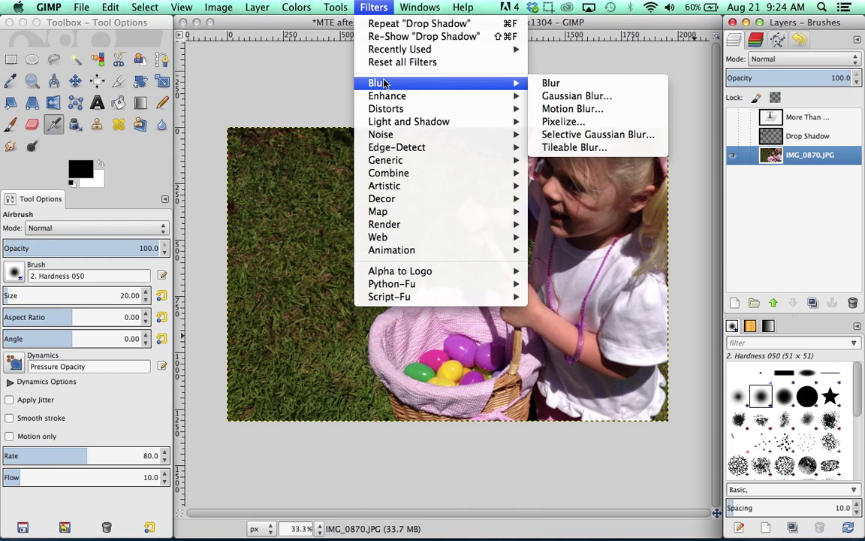
{"action": "left_click", "coordinate": [576, 96]}
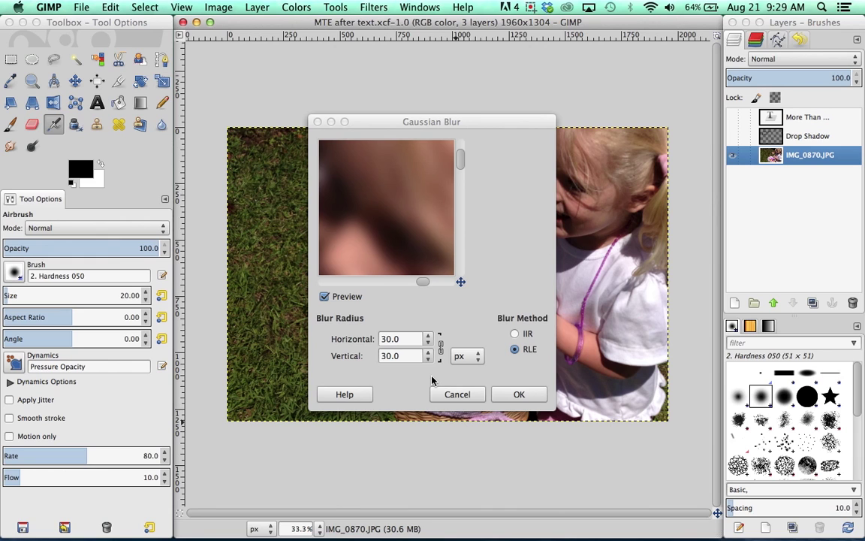
Step: Apply the 30 px Gaussian blur, then briefly show and re-hide the More Than Eggs text layer
{"action": "key", "text": "Return"}
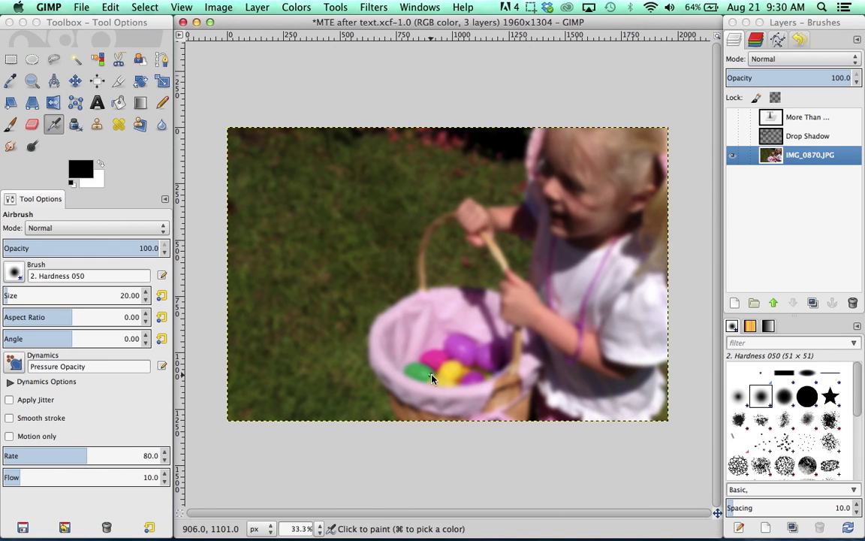
{"action": "left_click", "coordinate": [733, 117]}
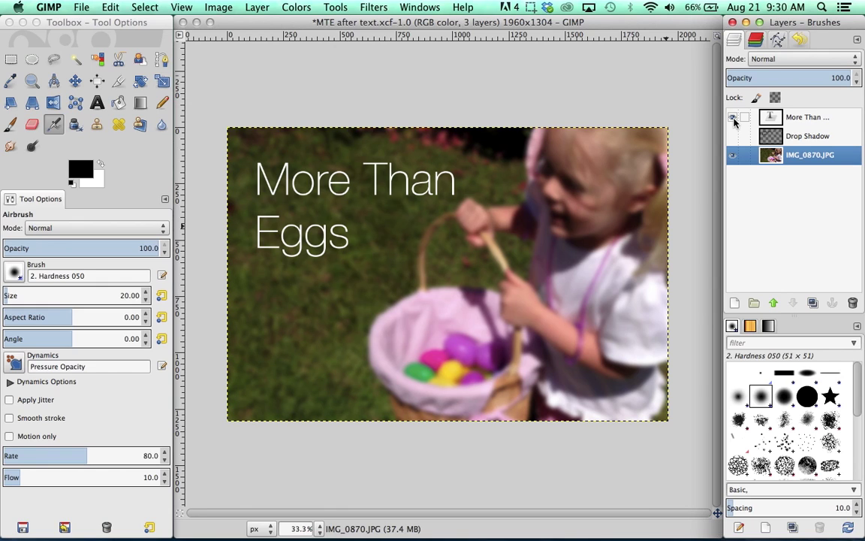
{"action": "left_click", "coordinate": [733, 118]}
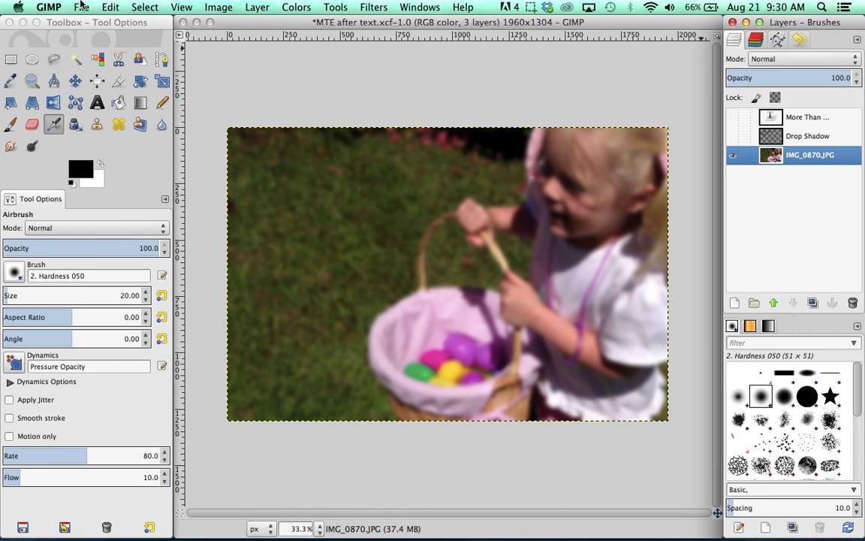
Step: Export the image as MTE Background.png with PNG image file type, accepting the default PNG options
{"action": "left_click", "coordinate": [81, 6]}
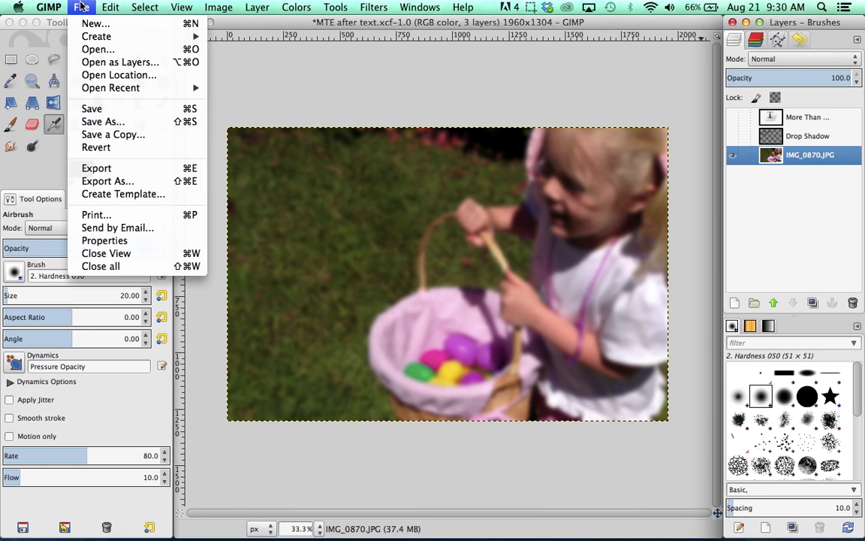
{"action": "left_click", "coordinate": [104, 170]}
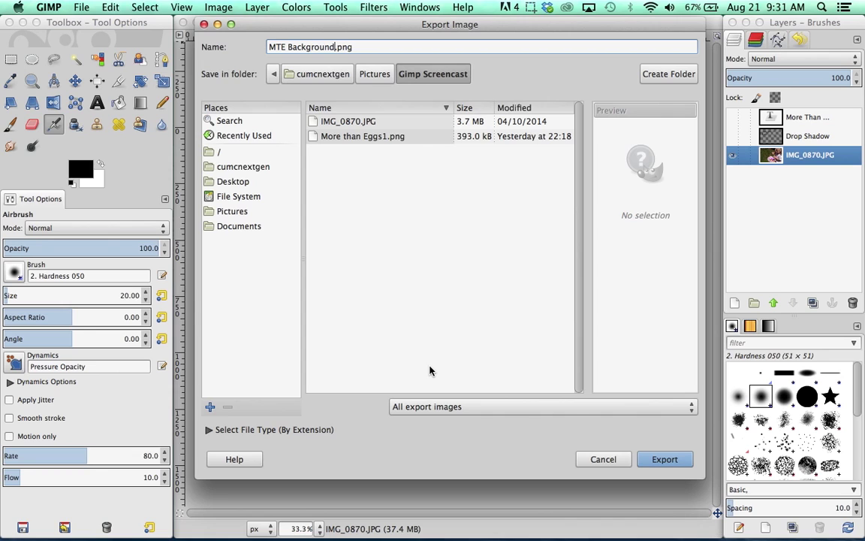
{"action": "left_click", "coordinate": [423, 407]}
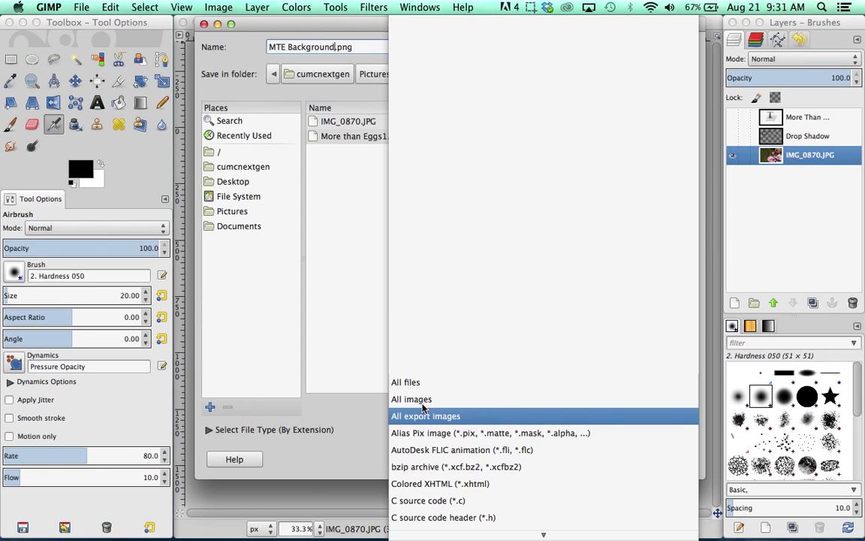
{"action": "scroll", "coordinate": [423, 408], "scroll_direction": "down", "scroll_amount": 8}
{"action": "scroll", "coordinate": [423, 406], "scroll_direction": "down", "scroll_amount": 5}
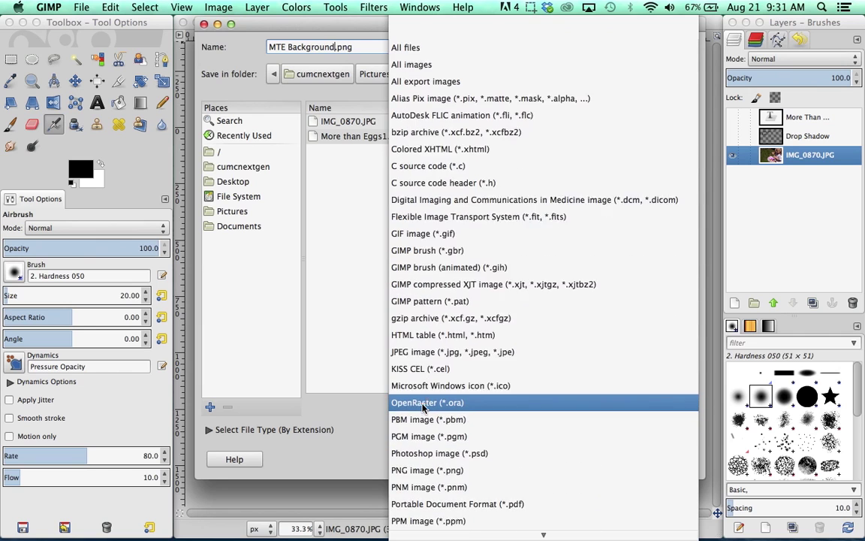
{"action": "scroll", "coordinate": [423, 408], "scroll_direction": "down", "scroll_amount": 1}
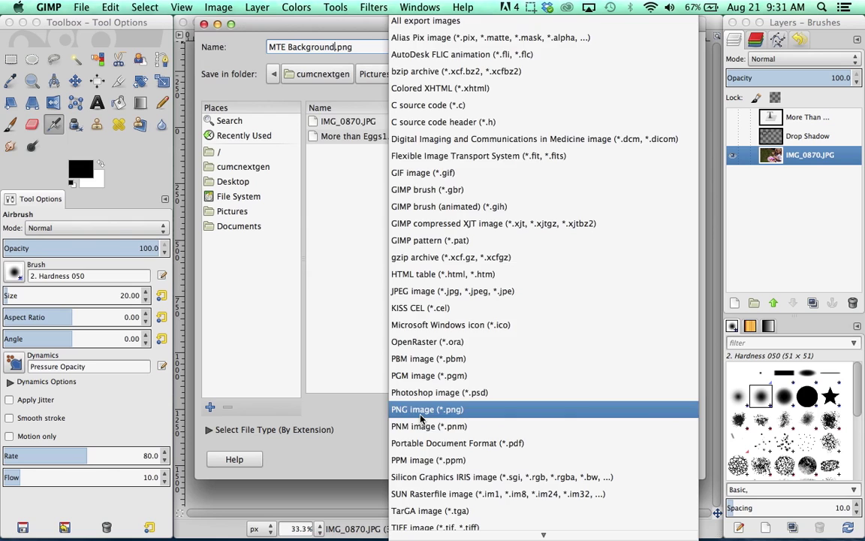
{"action": "left_click", "coordinate": [420, 414]}
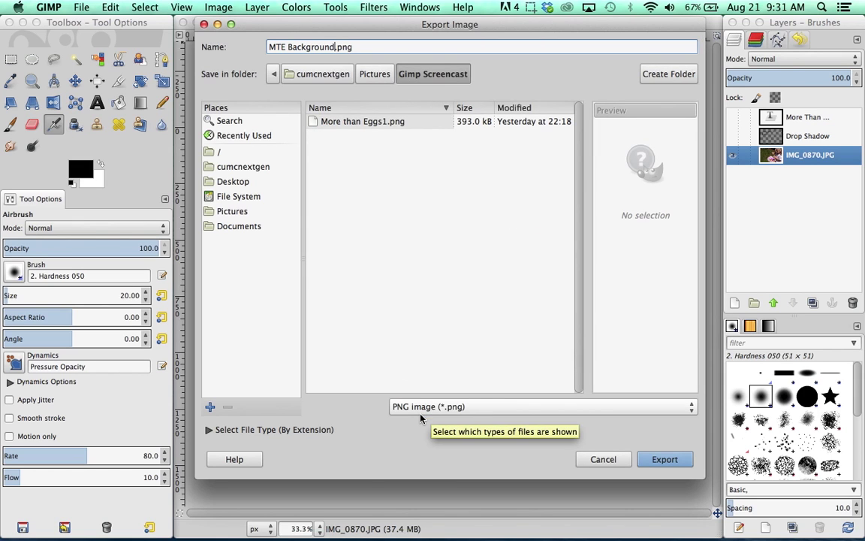
{"action": "left_click", "coordinate": [655, 460]}
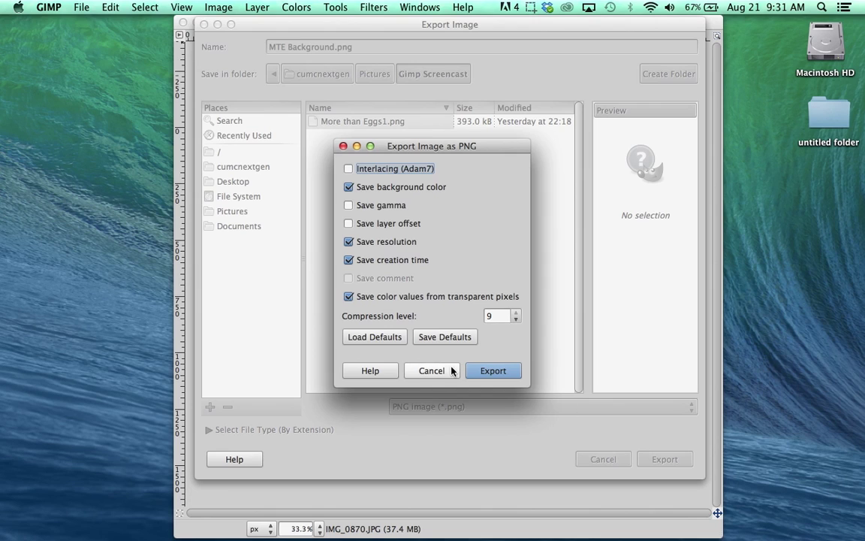
{"action": "left_click", "coordinate": [512, 371]}
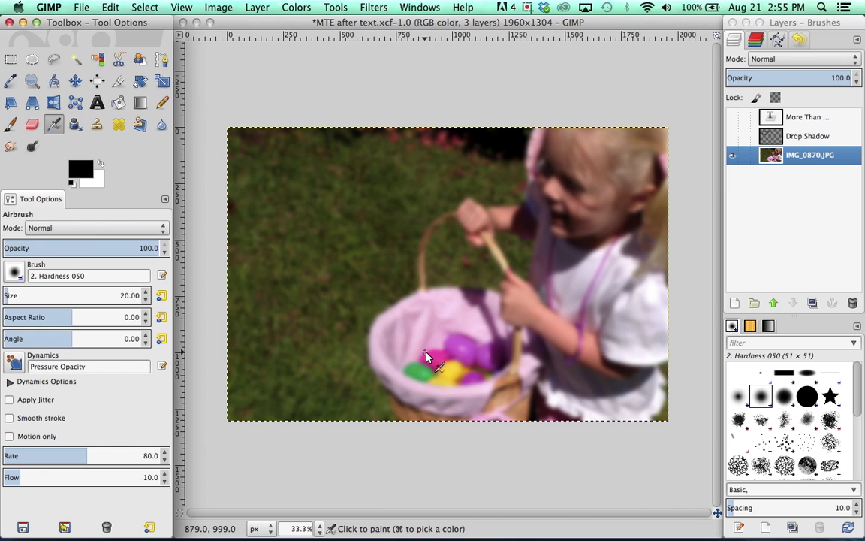
Step: Open Image > Scale Image for the 1960 × 1304 px blurred photo
{"action": "left_click", "coordinate": [231, 27]}
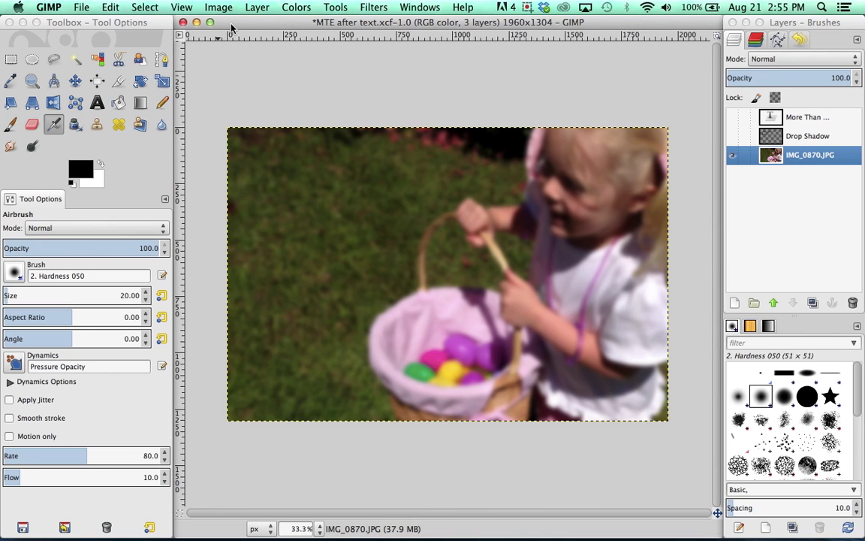
{"action": "left_click", "coordinate": [218, 7]}
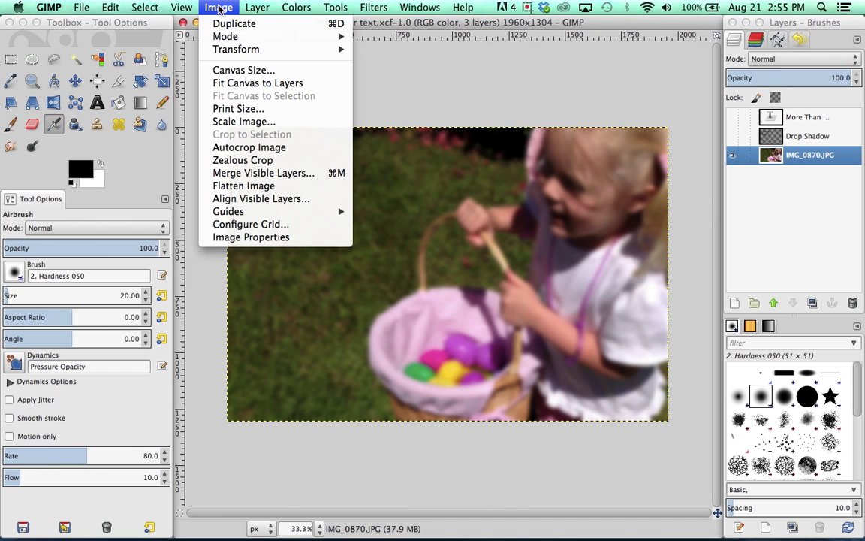
{"action": "left_click", "coordinate": [243, 121]}
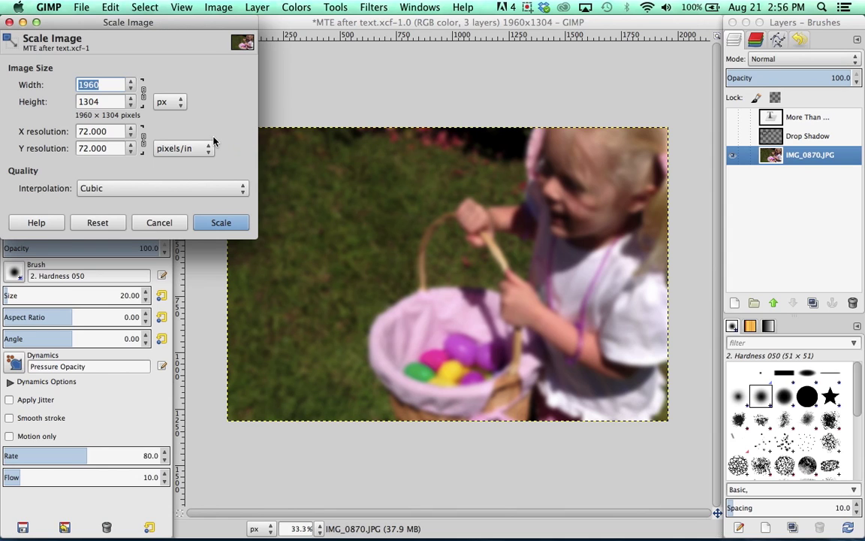
Step: Enter an 800 px width, so height becomes 532 px, and scale the image
{"action": "left_click", "coordinate": [99, 85]}
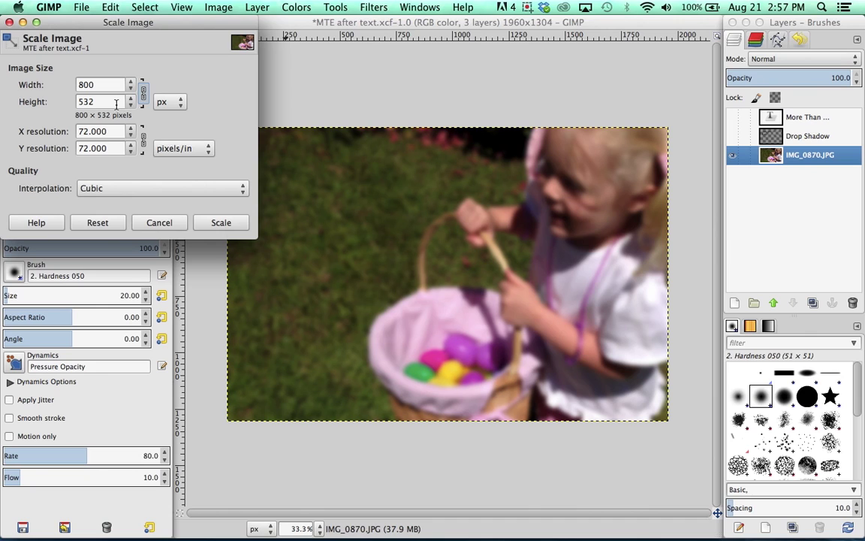
{"action": "left_click", "coordinate": [222, 223]}
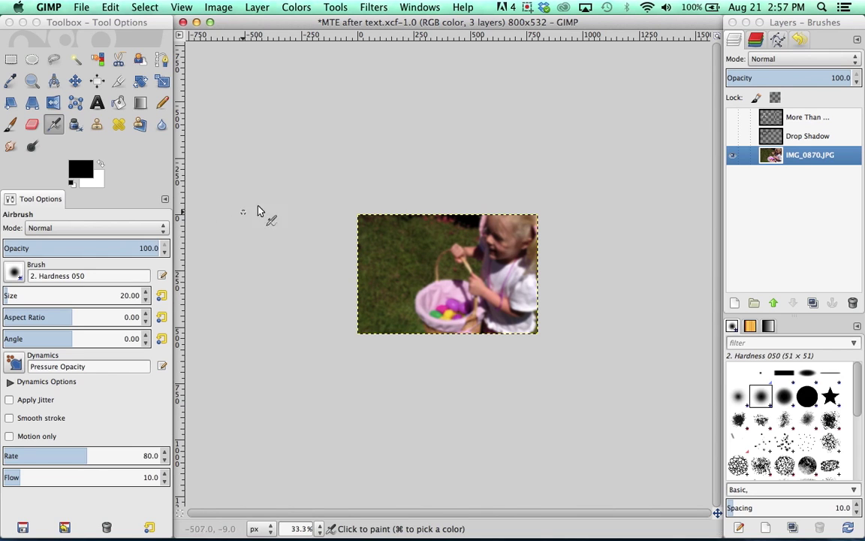
{"action": "scroll", "coordinate": [395, 162], "scroll_direction": "up", "scroll_amount": 3}
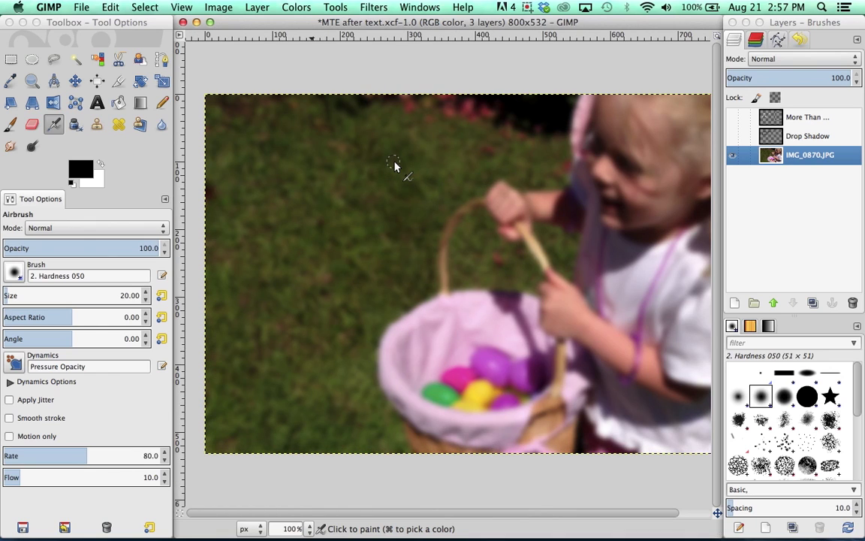
{"action": "scroll", "coordinate": [395, 165], "scroll_direction": "down", "scroll_amount": 1}
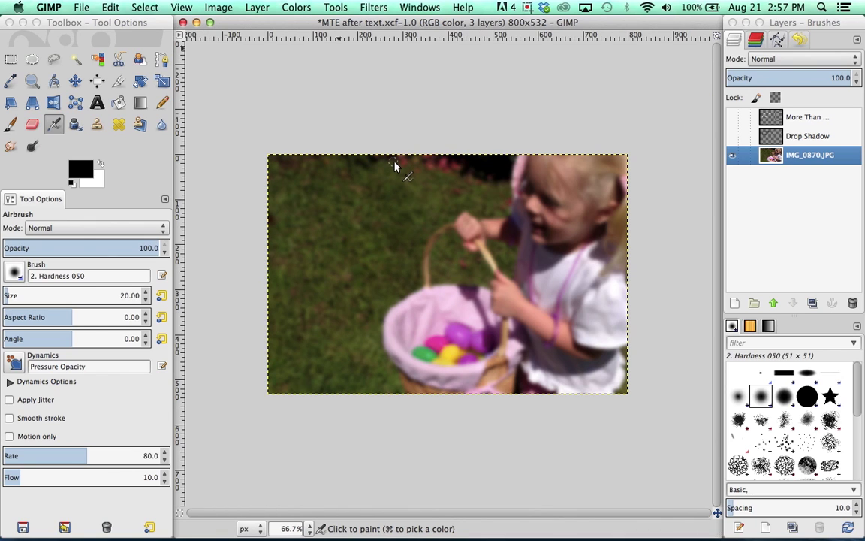